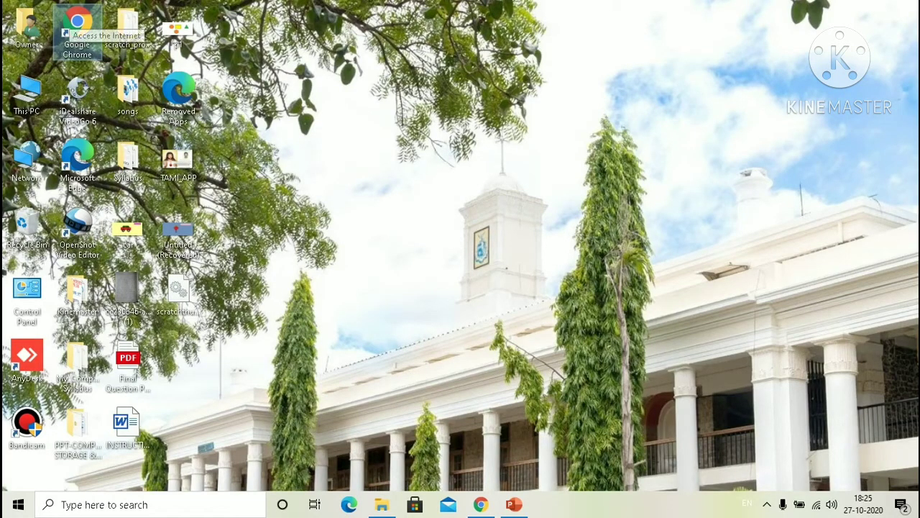
- Launch Google Chrome maximized, from the desktop icon and a Start search for 'goog'
double_click(76, 25)
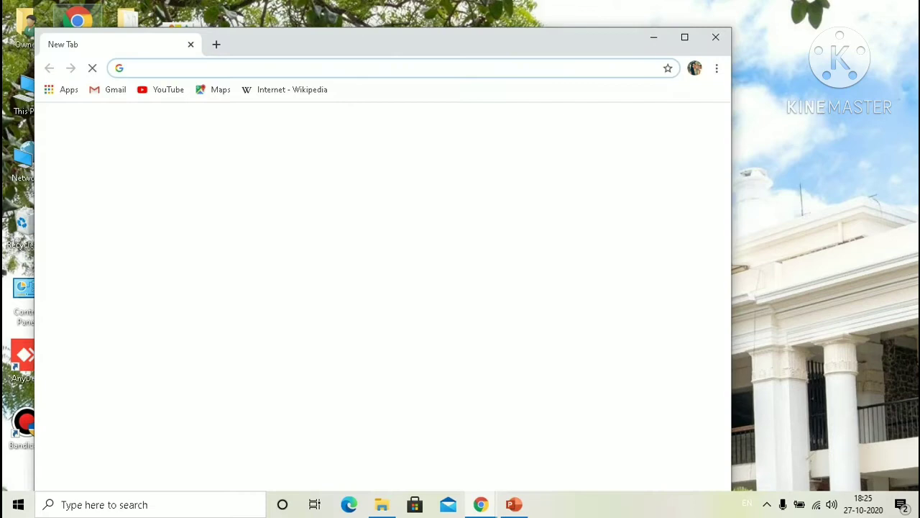
left_click(685, 37)
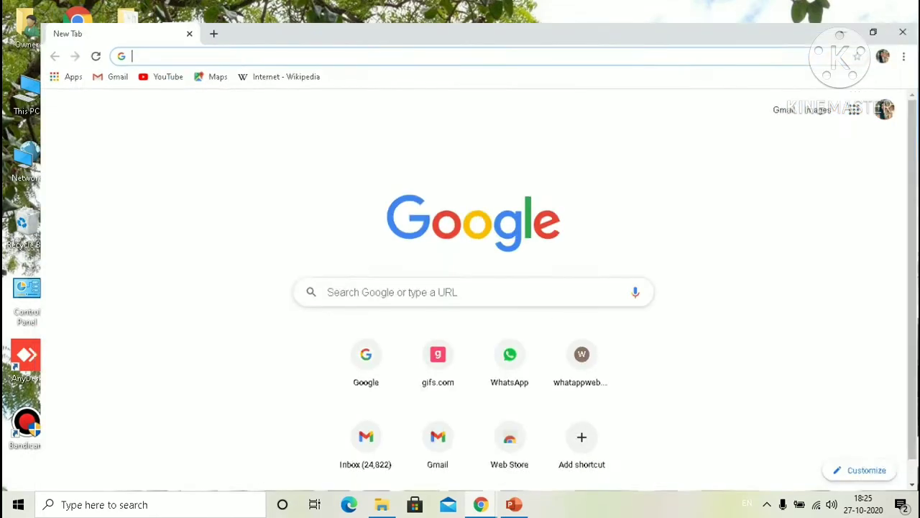
left_click(19, 504)
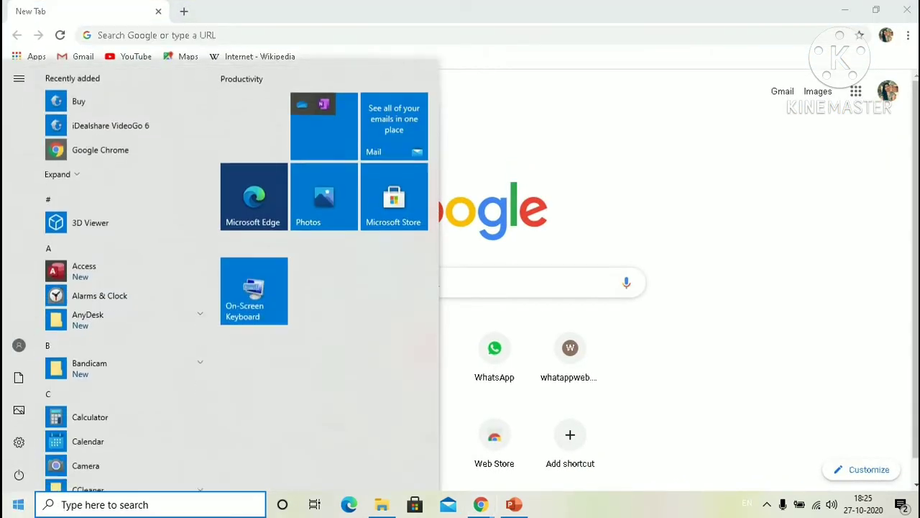
type("g")
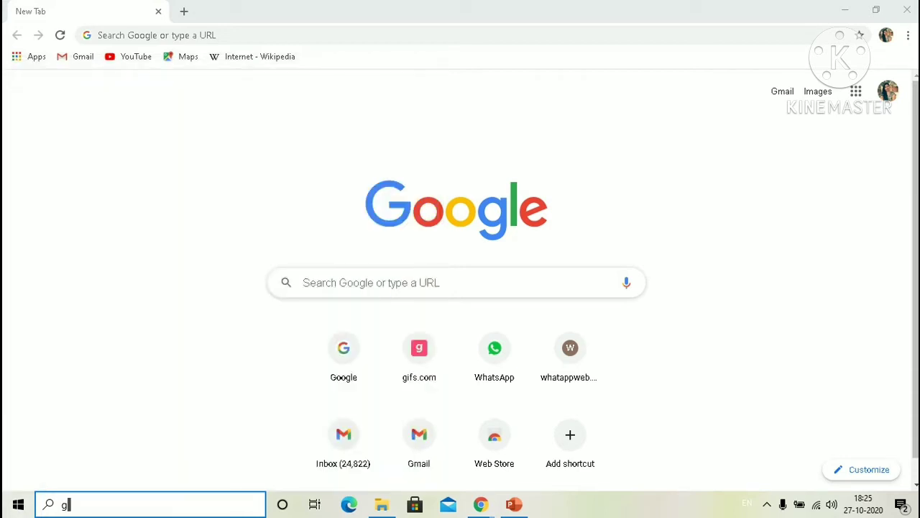
type("oog")
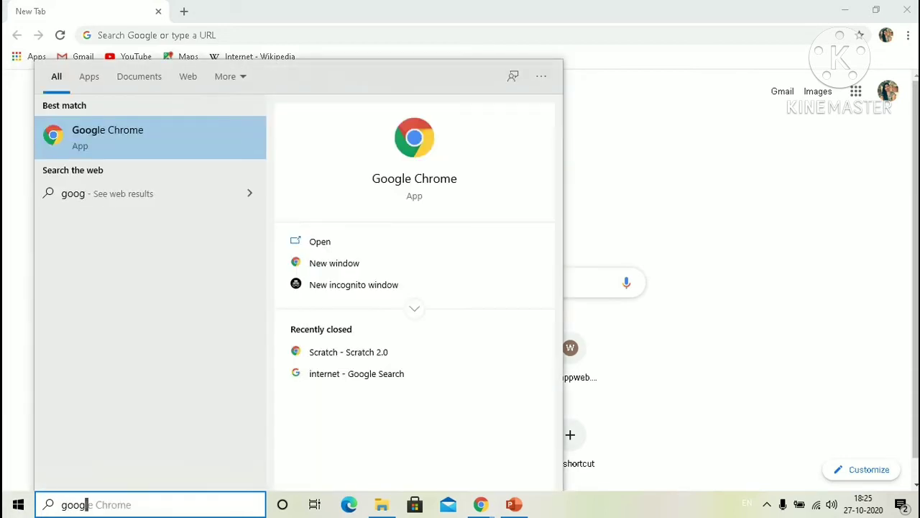
key("Return")
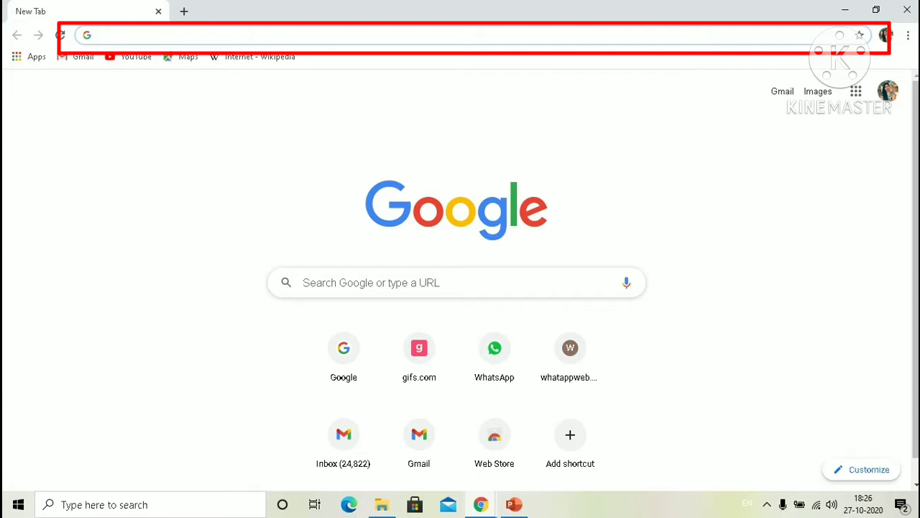
- Load the Google homepage by entering google.com in the address bar
left_click(460, 35)
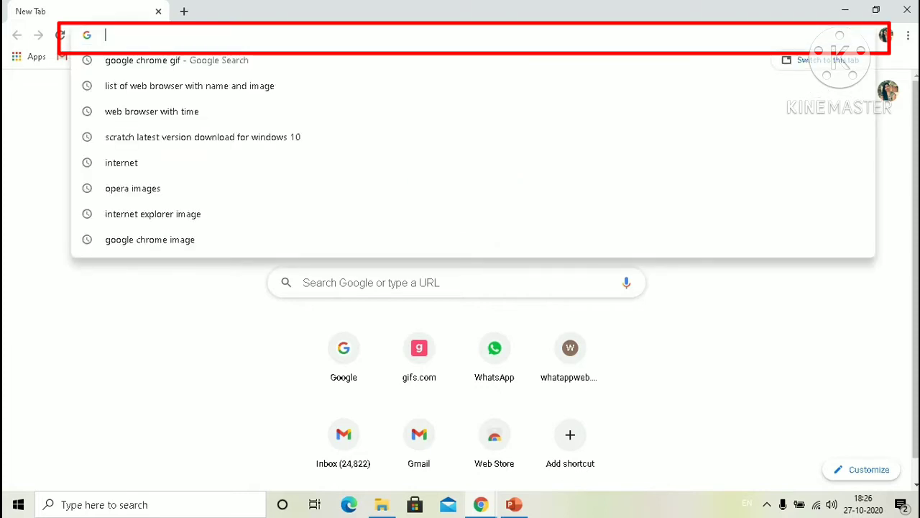
type("www")
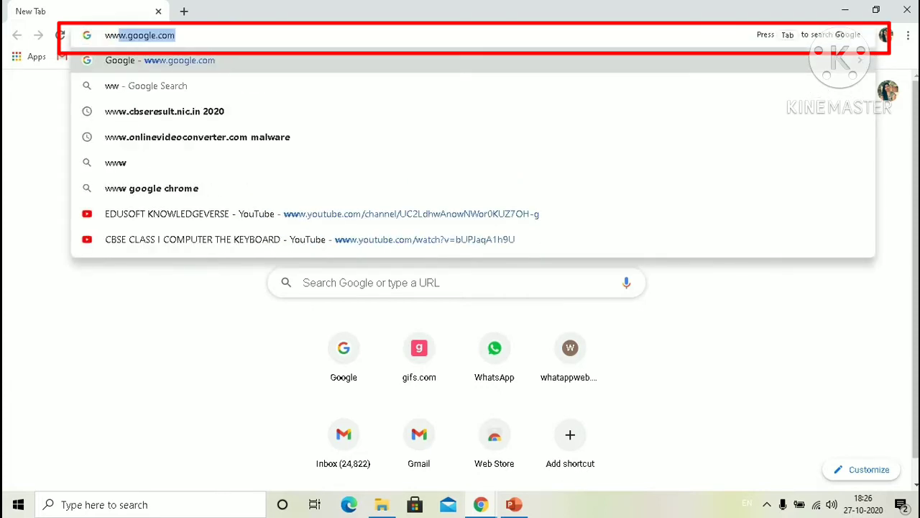
type("w.googl")
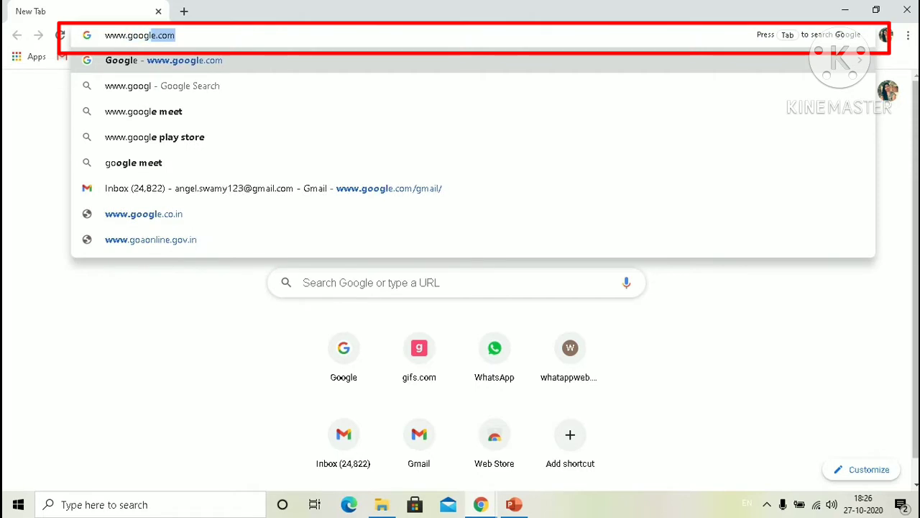
type("e.com")
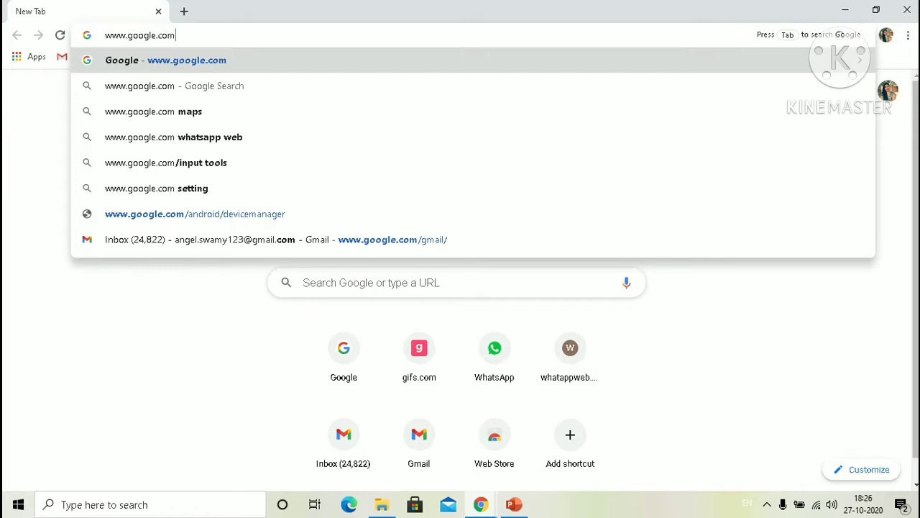
key("Return")
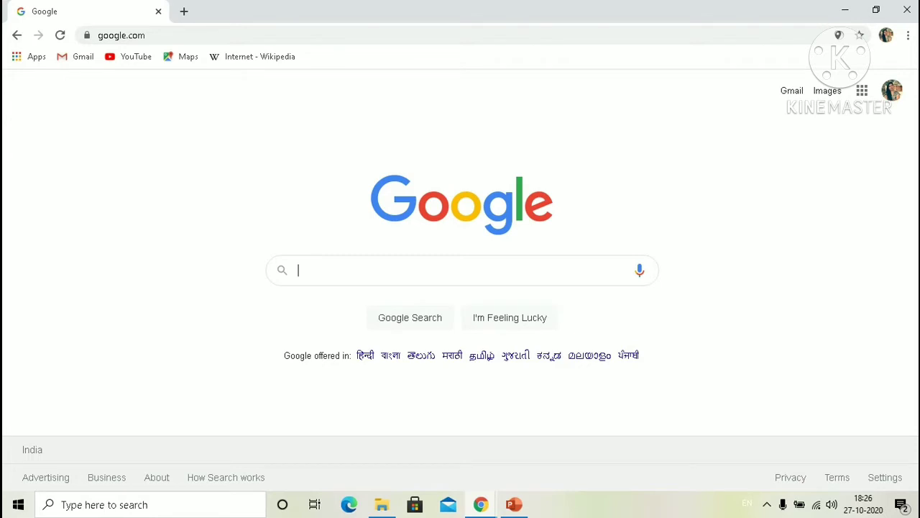
- Search Google for 'internet', view the News results, then return to All results
type("in")
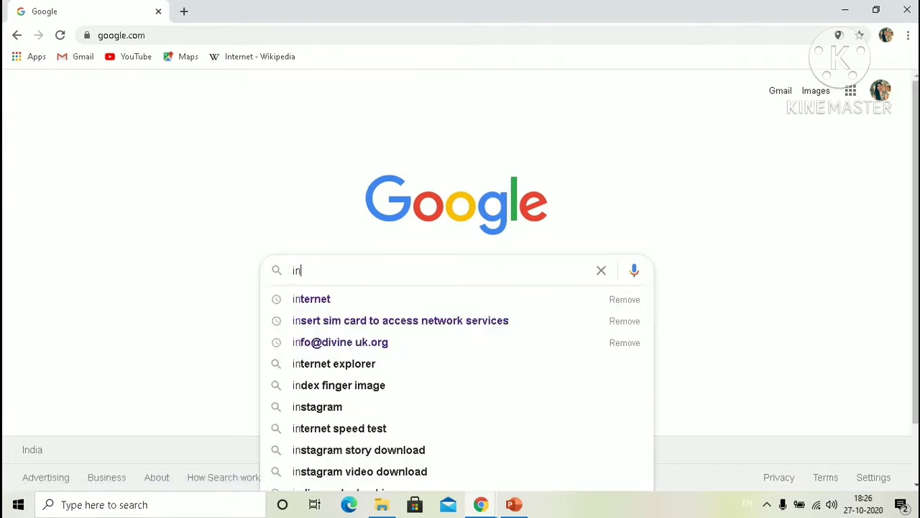
type("ternet")
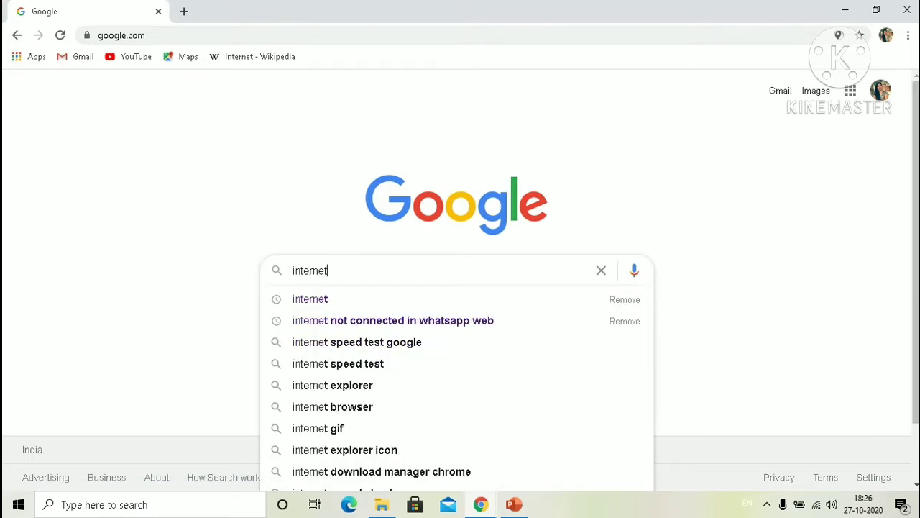
key("Down")
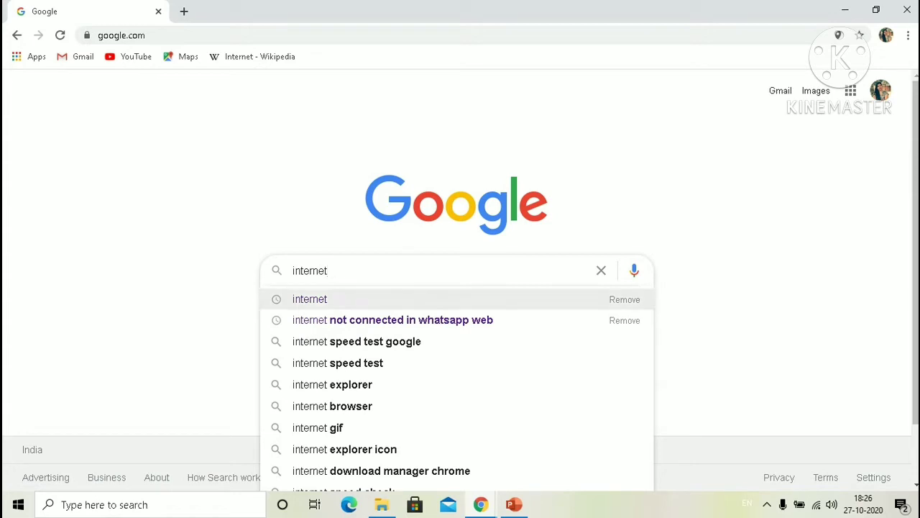
key("Return")
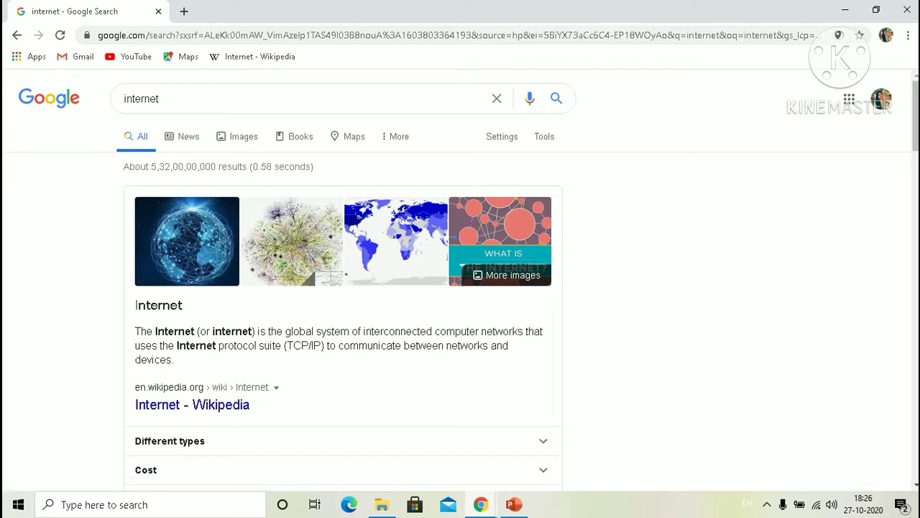
left_click(188, 136)
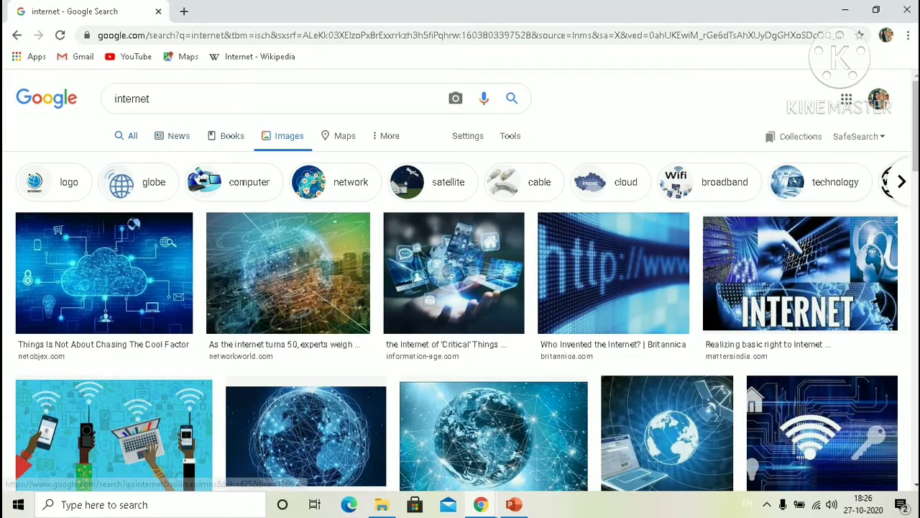
left_click(127, 135)
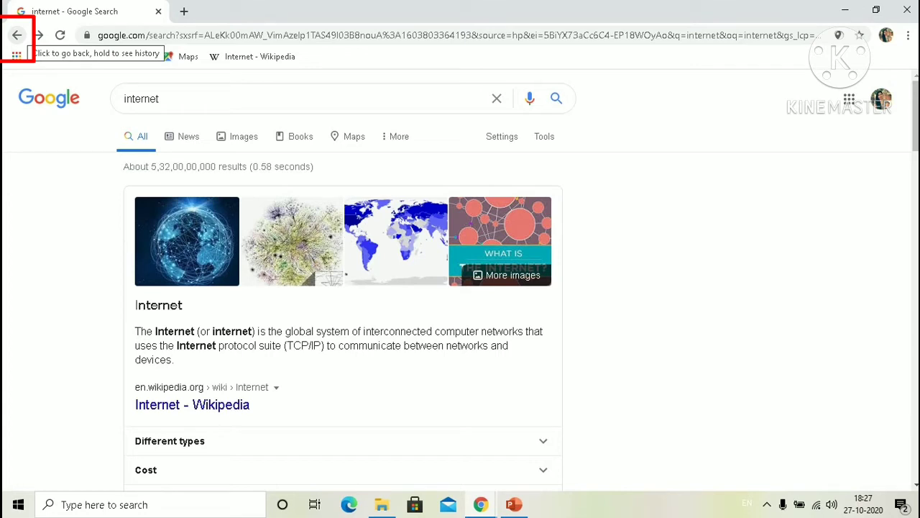
left_click(17, 36)
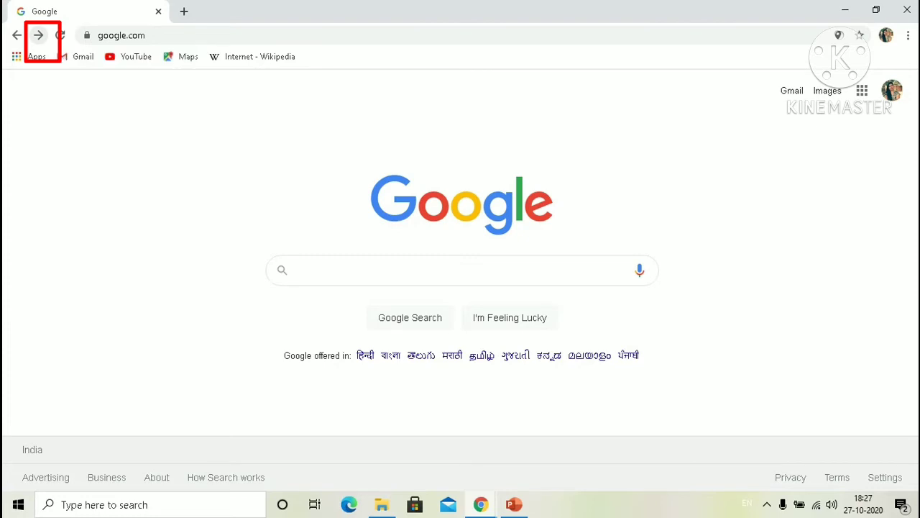
left_click(38, 34)
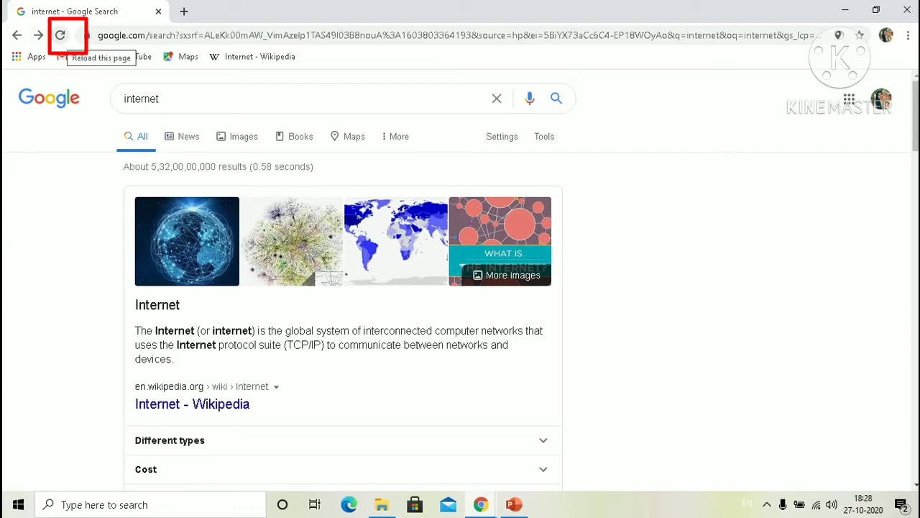
left_click(61, 36)
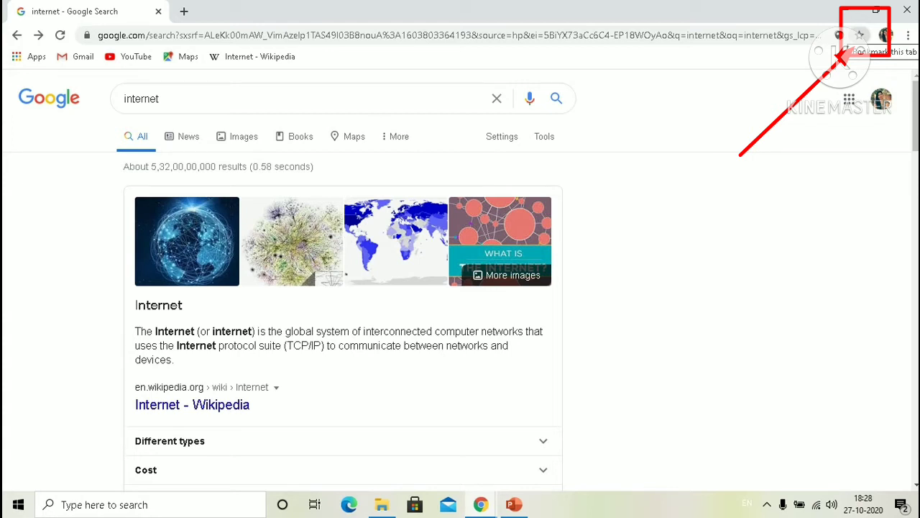
- Bookmark the internet results page and the Guardian 'What is the internet?' article, then open a new tab
left_click(860, 35)
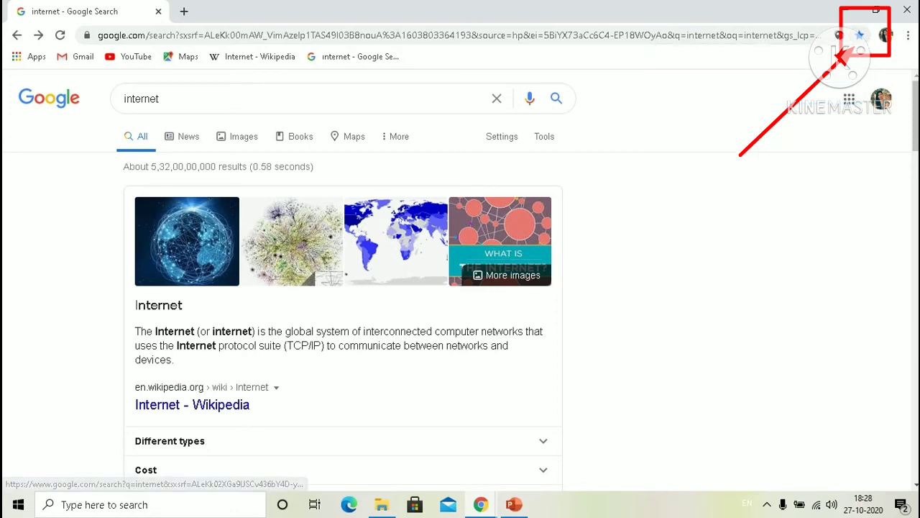
scroll(343, 281, "down", 3)
scroll(314, 254, "down", 2)
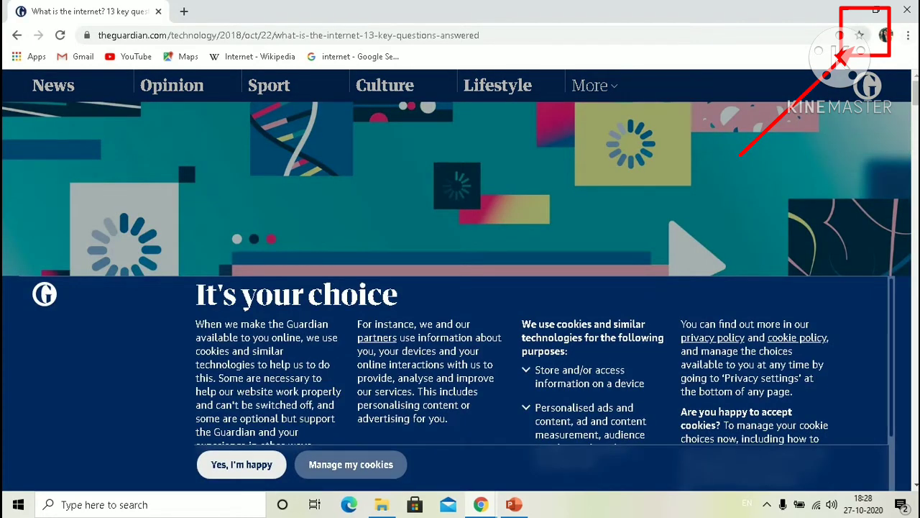
left_click(859, 34)
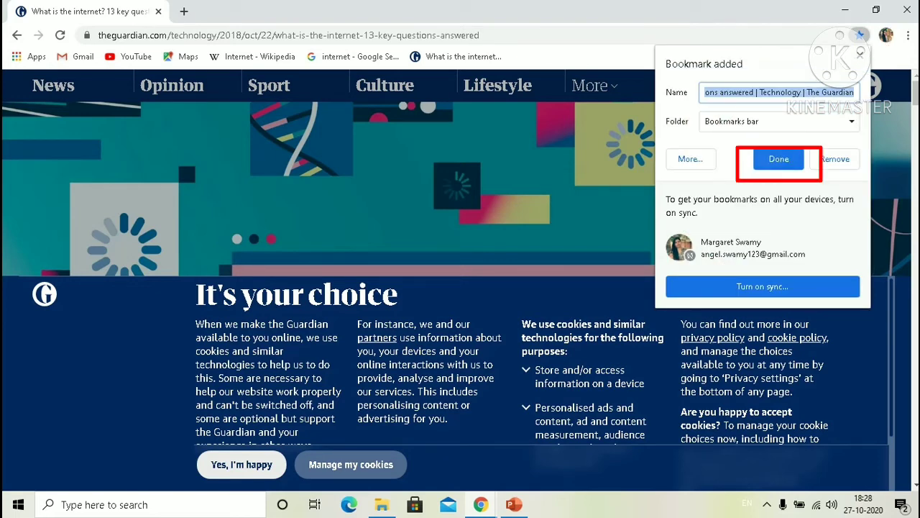
left_click(778, 159)
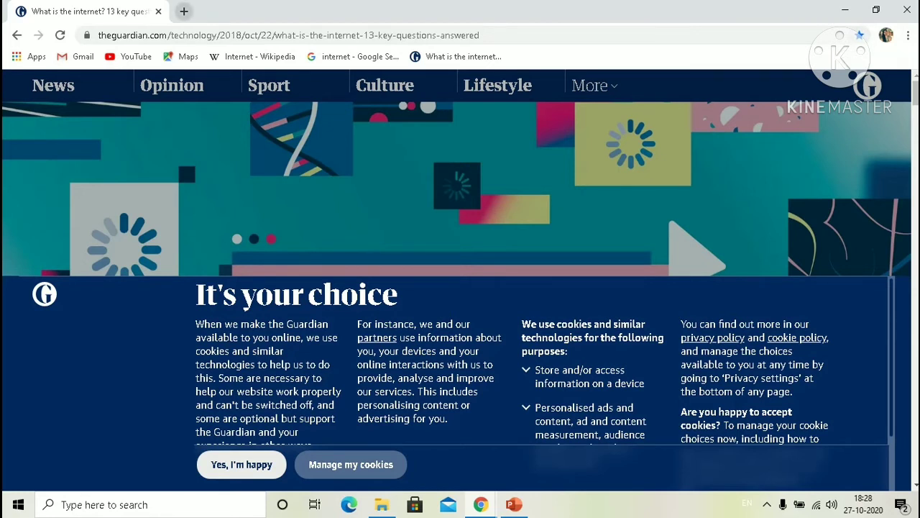
left_click(184, 12)
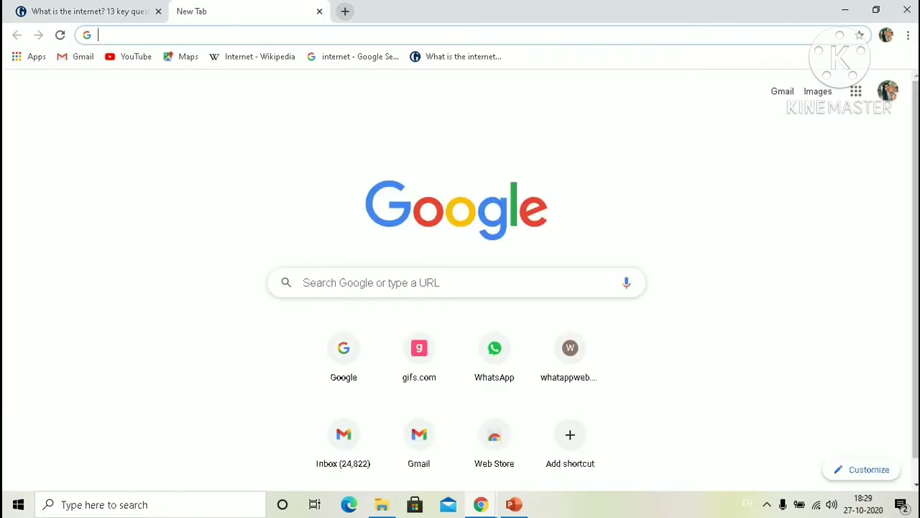
left_click(345, 12)
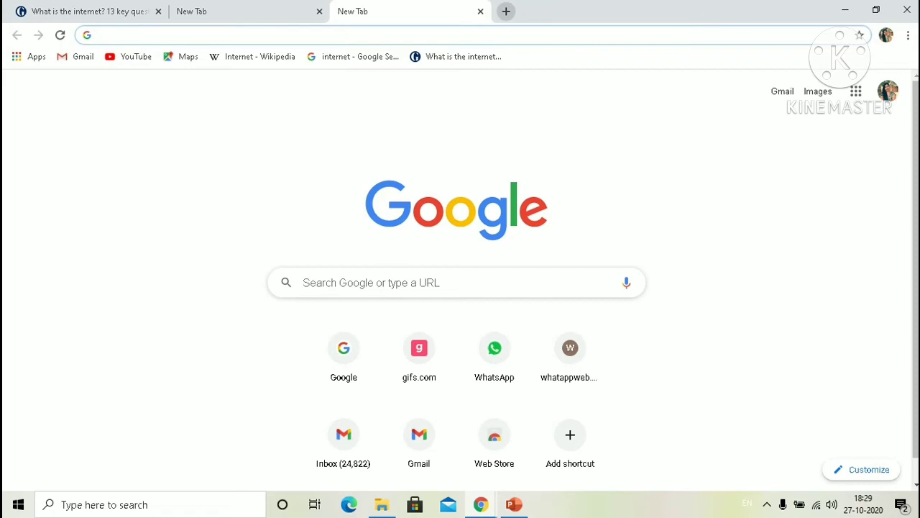
right_click(508, 14)
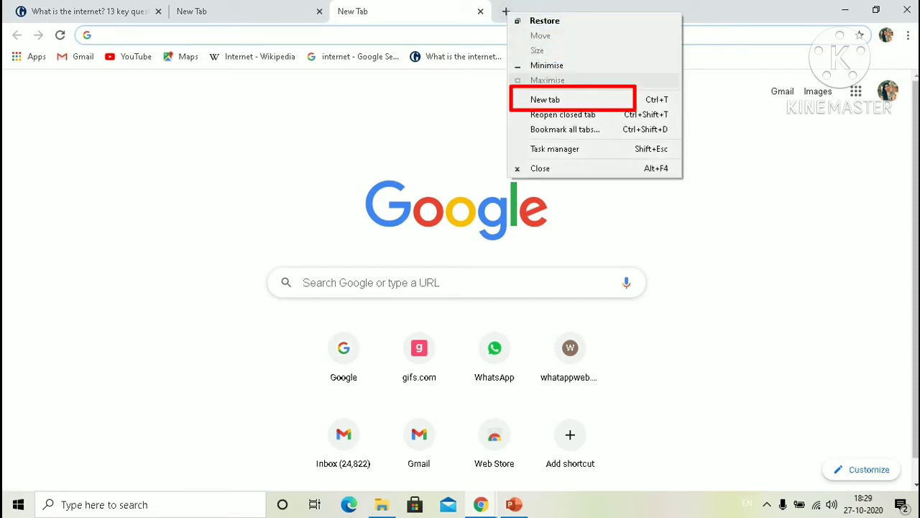
left_click(545, 99)
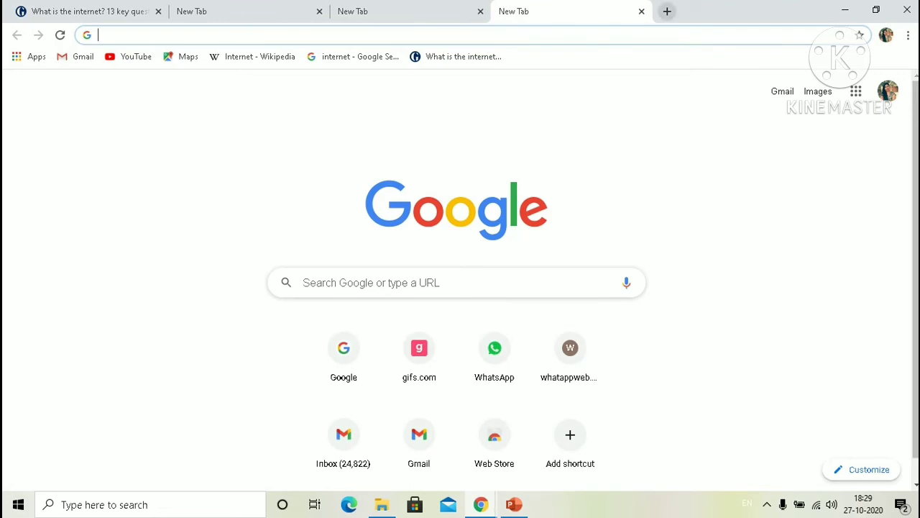
key("ctrl+t")
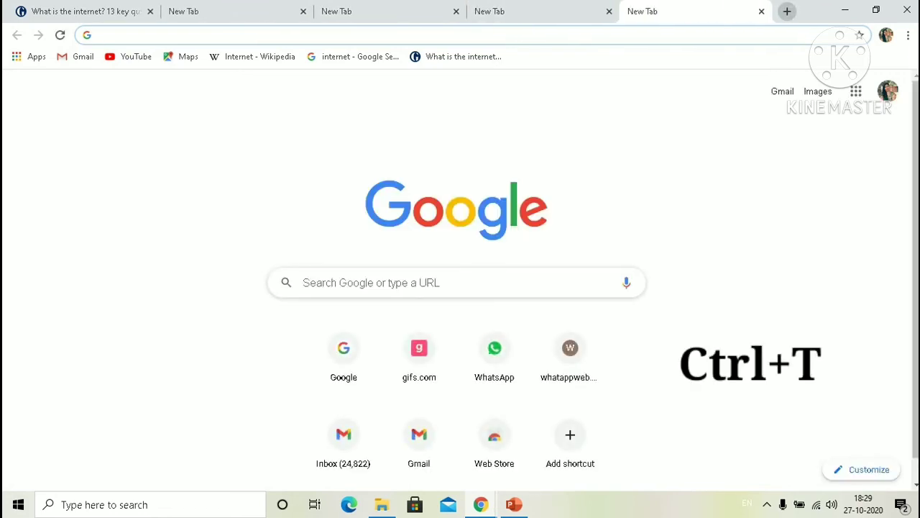
left_click(761, 11)
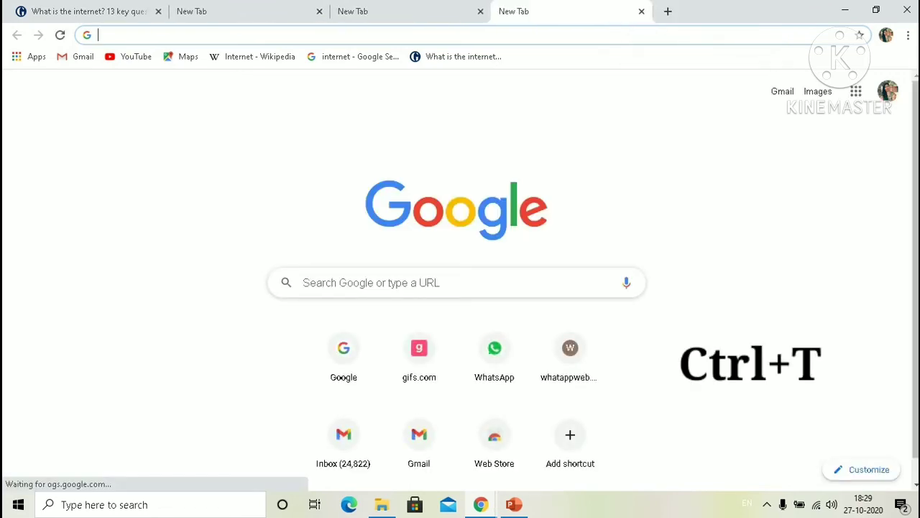
key("ctrl+w")
key("ctrl+w")
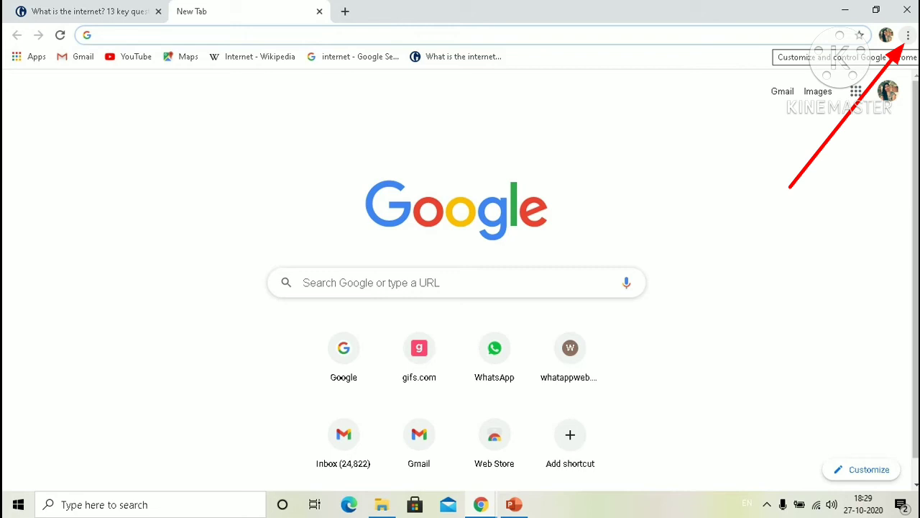
- Open the browsing History page from the three-dot menu, listing today's visits
left_click(908, 36)
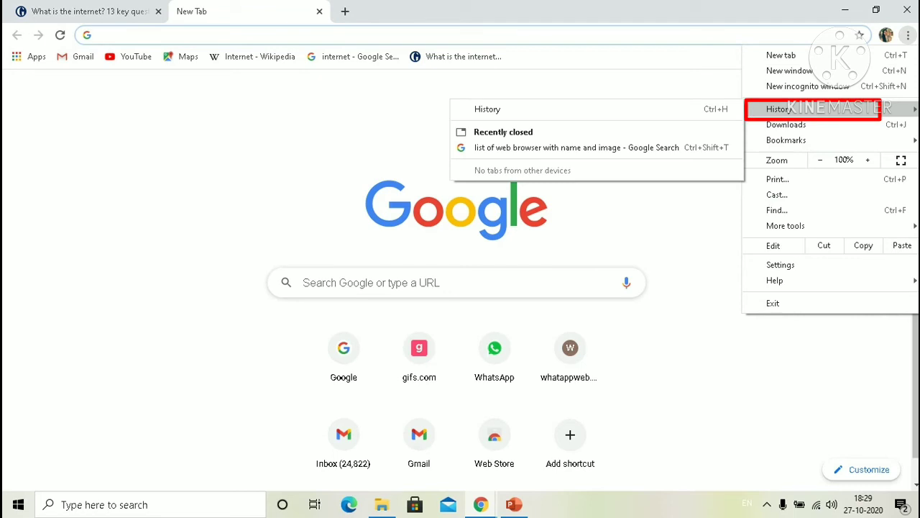
left_click(496, 109)
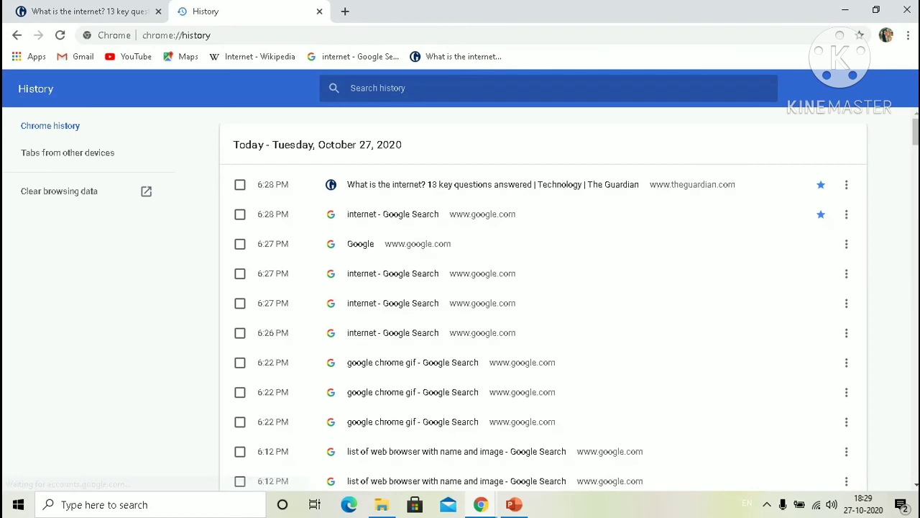
left_click(908, 34)
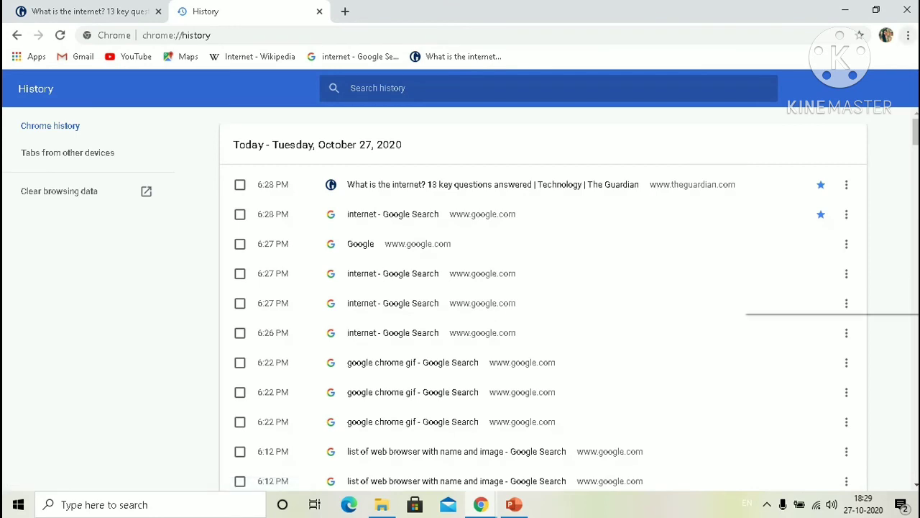
- Open Downloads, zoom it up to 200%, then back down to 150%
left_click(785, 124)
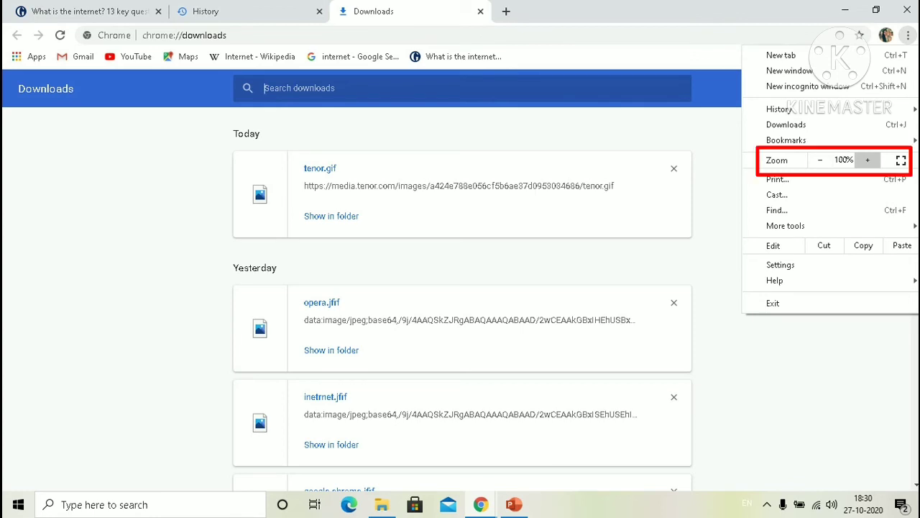
left_click(867, 159)
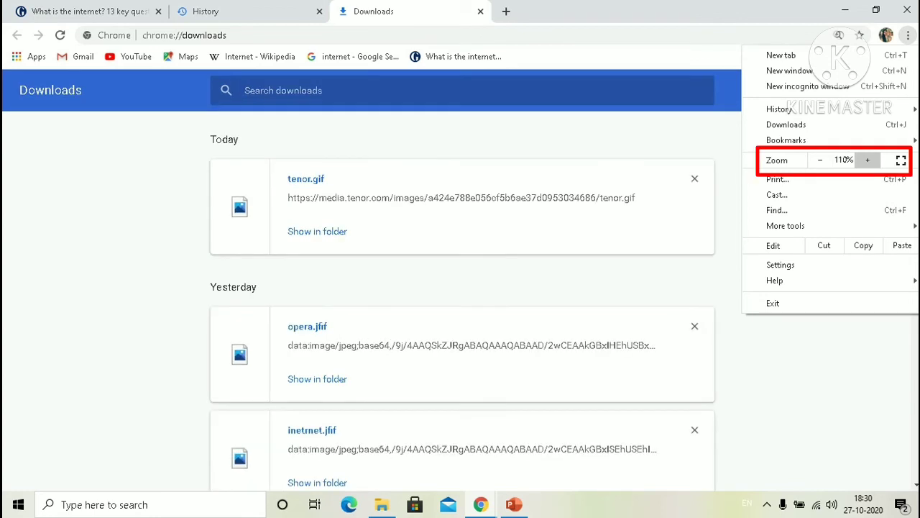
left_click(867, 159)
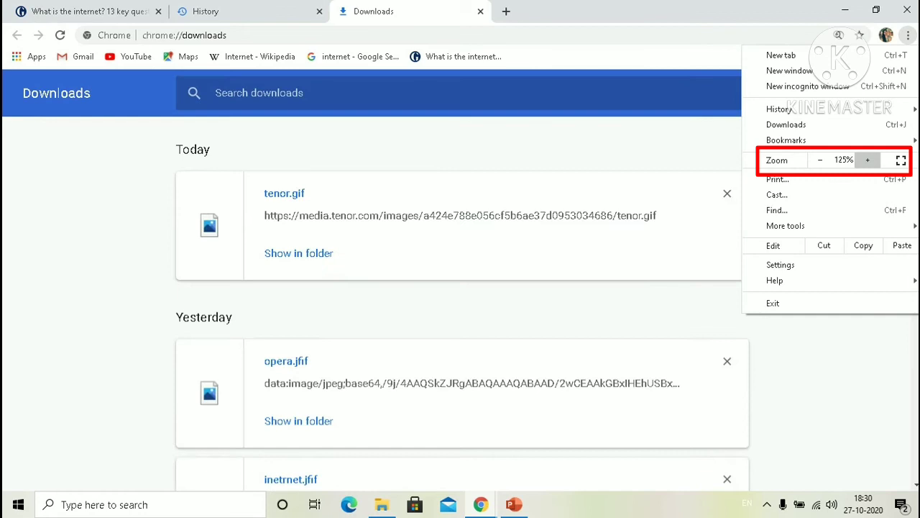
left_click(867, 159)
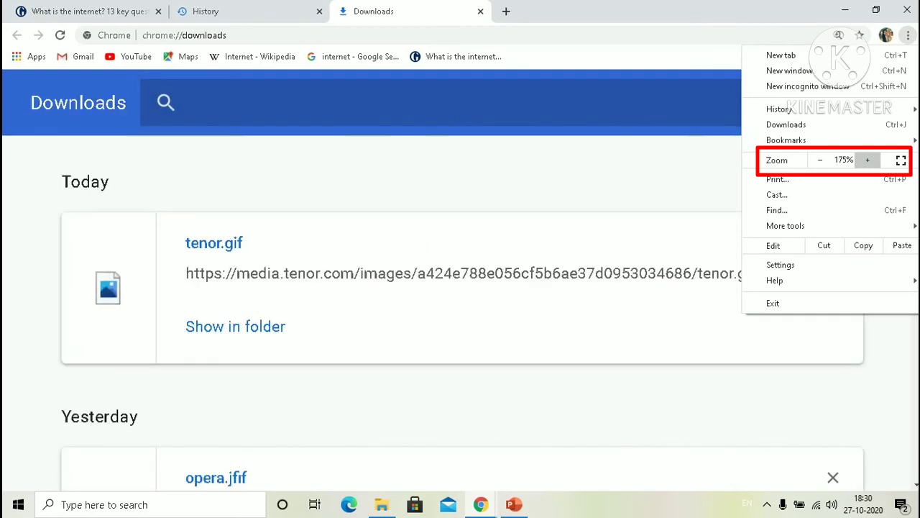
left_click(866, 160)
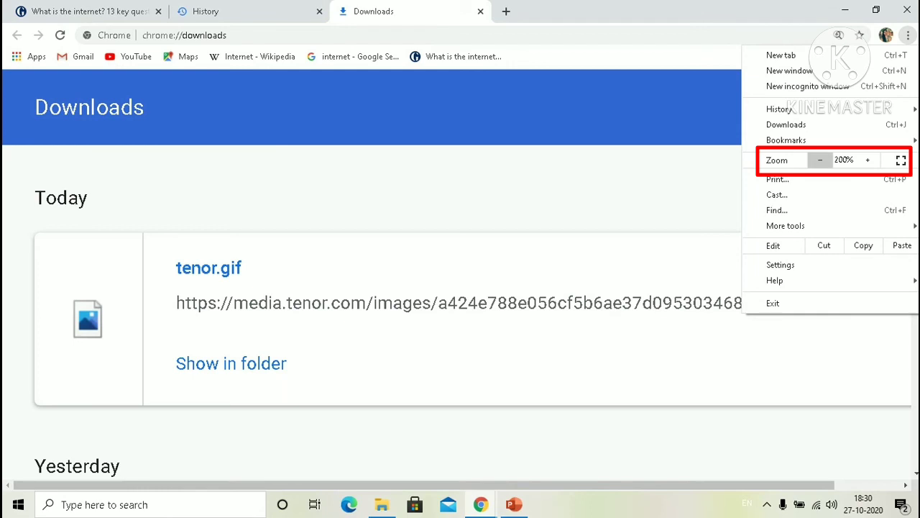
left_click(821, 160)
left_click(820, 160)
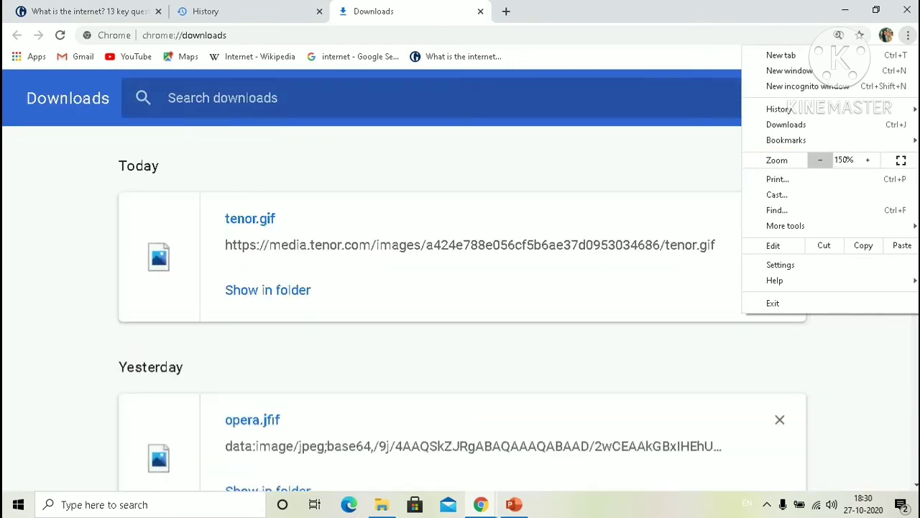
left_click(820, 160)
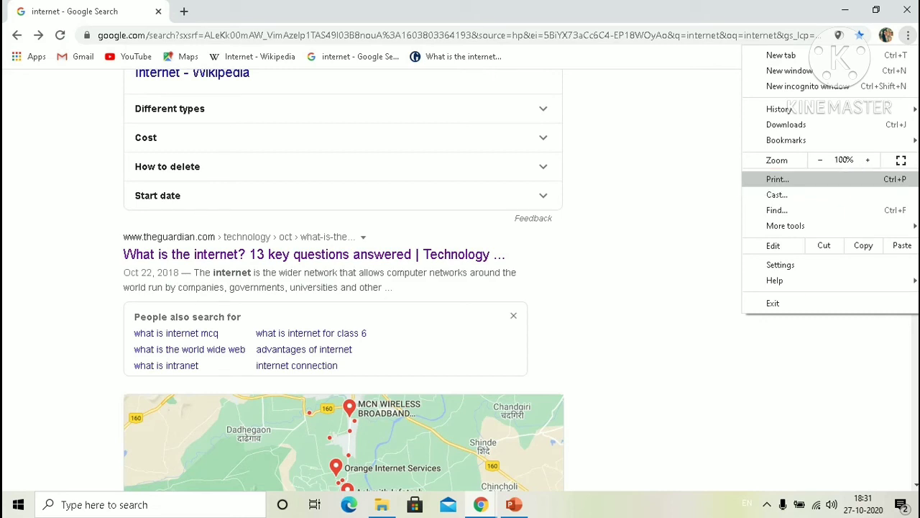
- Open the print preview for the internet results page and cancel without printing
left_click(777, 179)
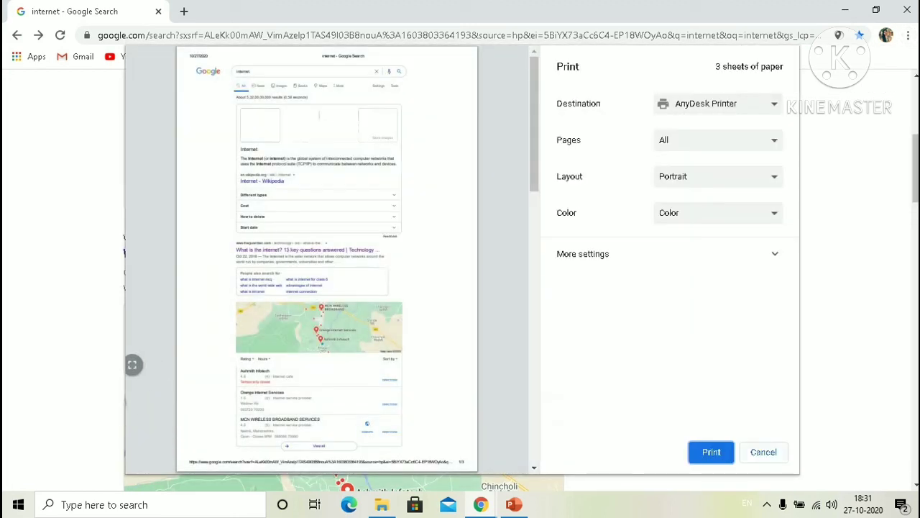
left_click(763, 451)
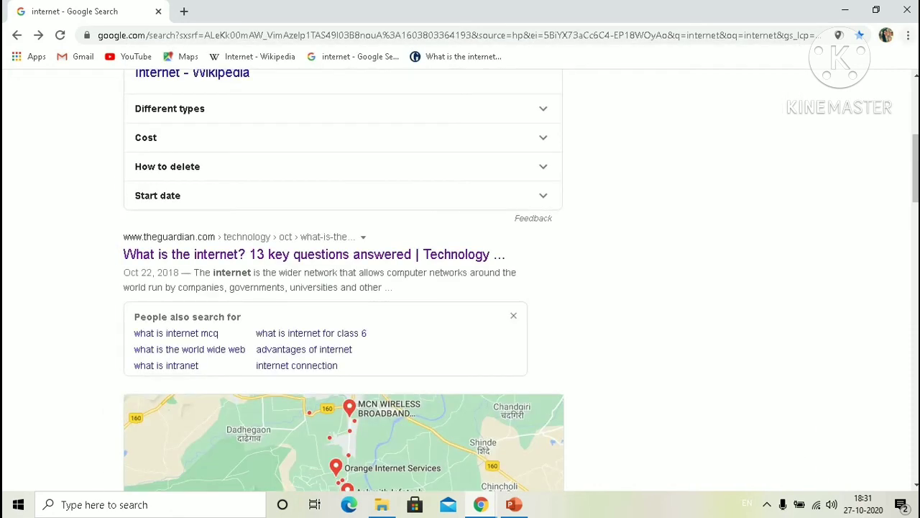
- Browse the More tools submenu by keyboard, then open a new browser window with Ctrl+N
key("alt+f")
key("Down")
key("Down")
key("Down")
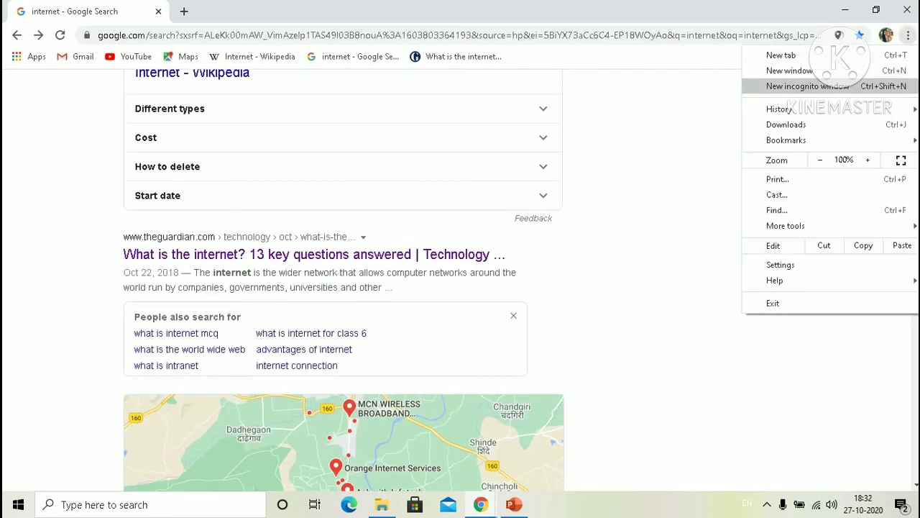
key("Down")
key("Down")
key("Down")
key("Down")
key("Down")
key("Down")
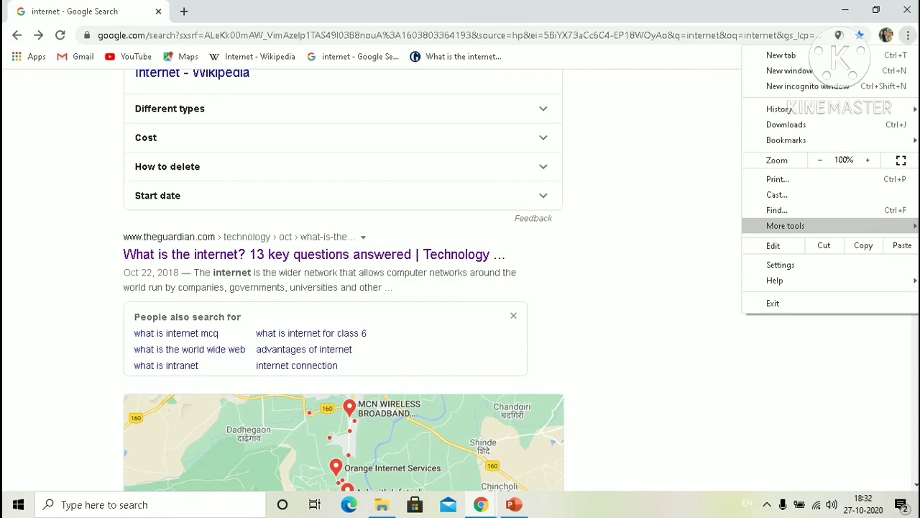
key("Right")
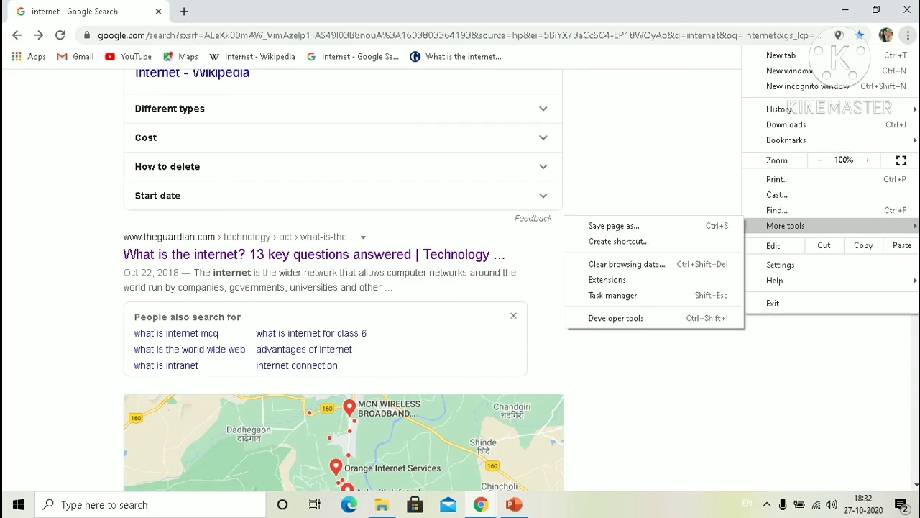
key("Down")
key("Down")
key("Down")
key("Up")
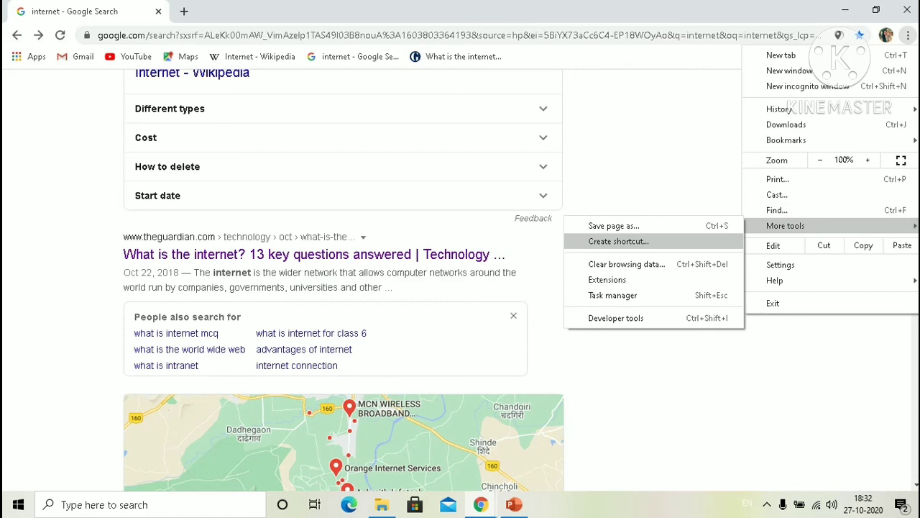
key("Up")
key("Down")
key("Return")
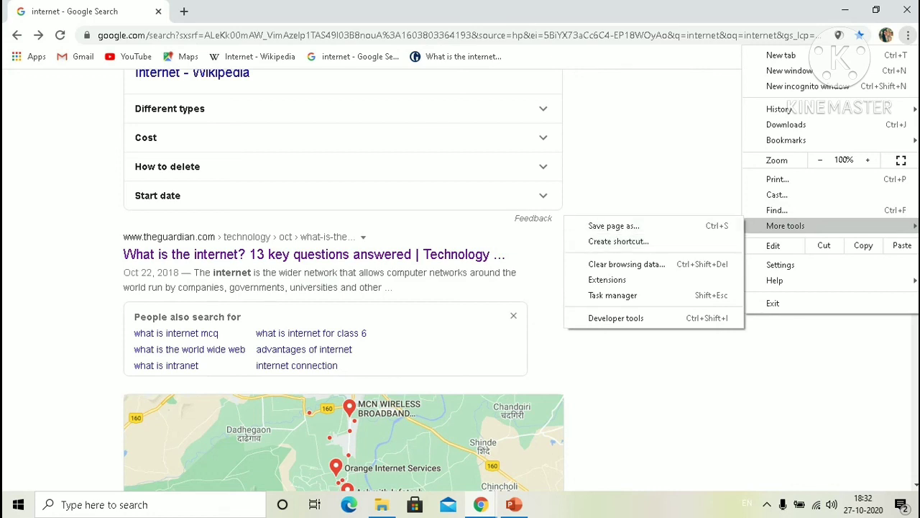
key("ctrl+n")
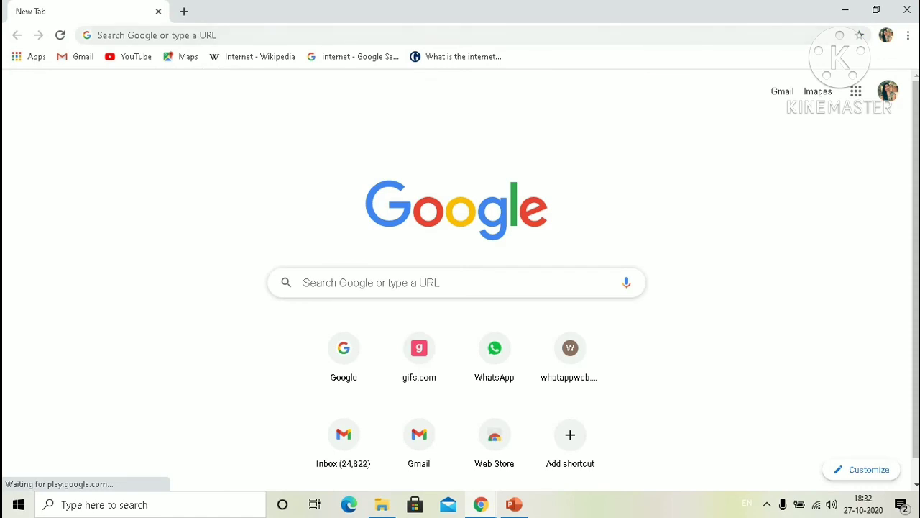